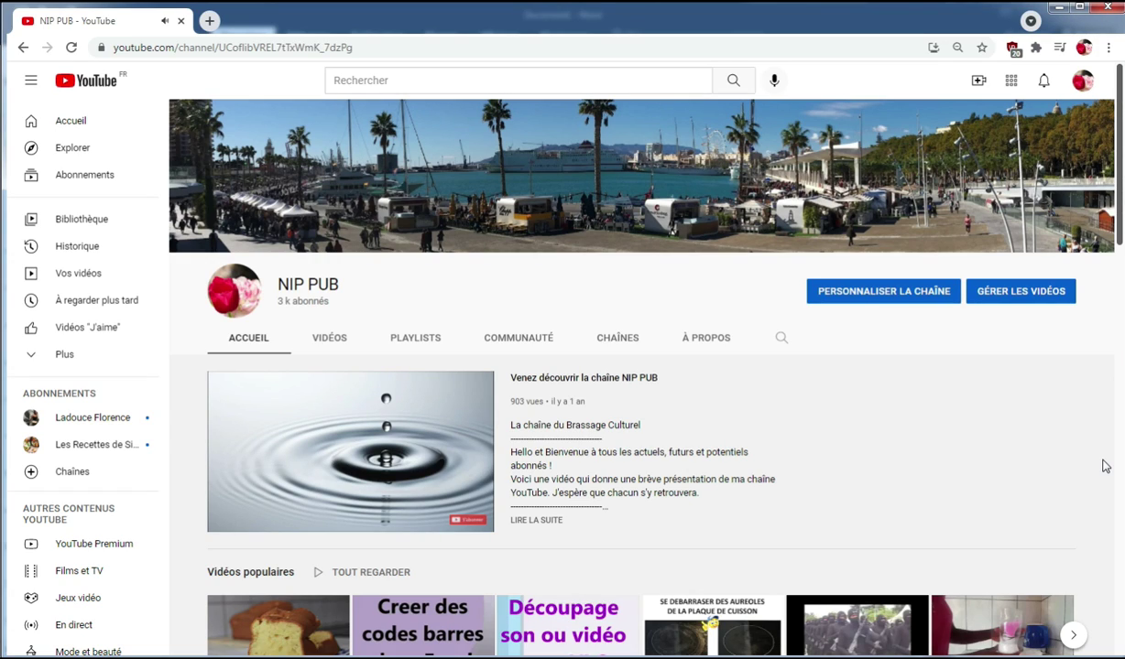
- Browse the NIP PUB channel's videos and its playlists, including the further created playlists and the grouped ones
{"action": "left_click", "coordinate": [337, 343]}
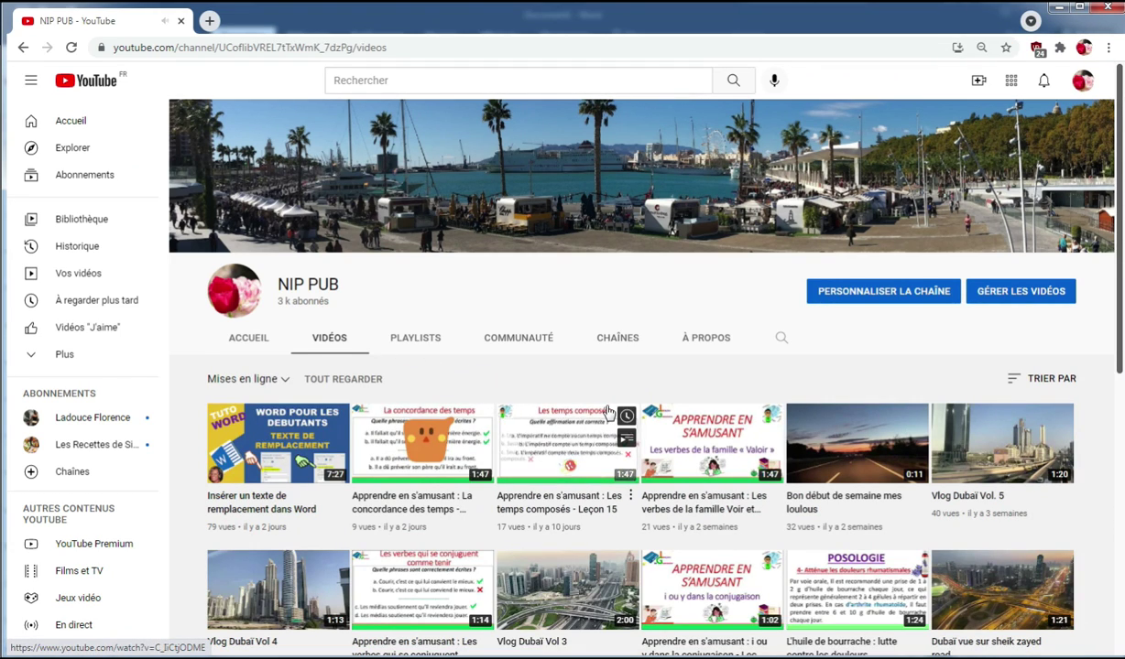
{"action": "left_click", "coordinate": [427, 346]}
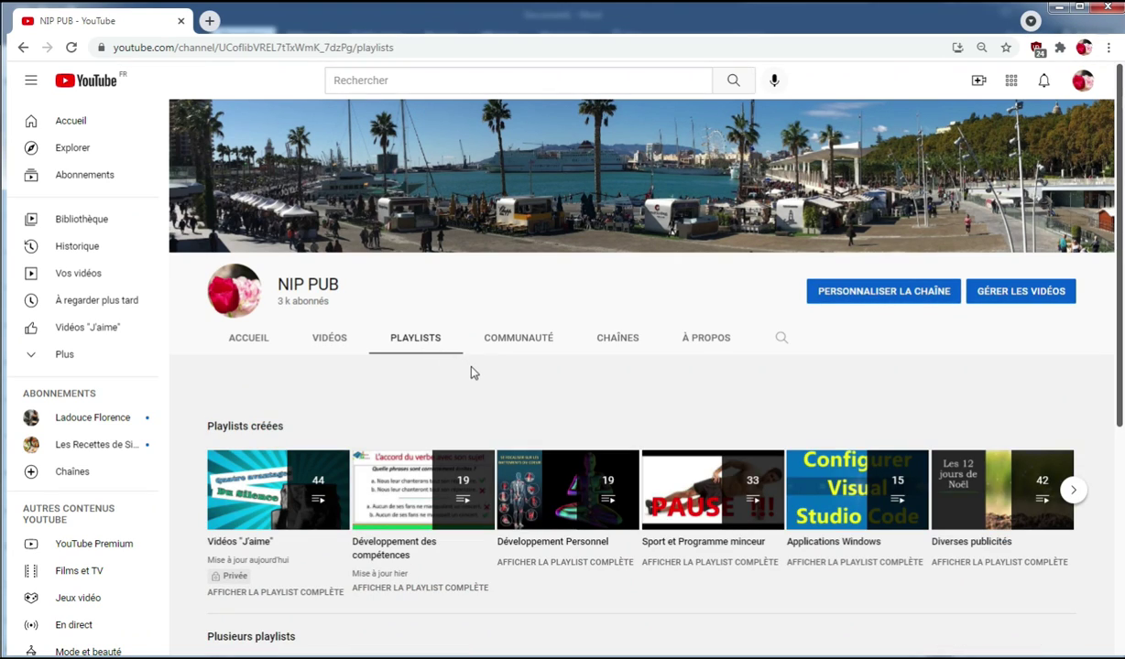
{"action": "left_click", "coordinate": [1073, 495]}
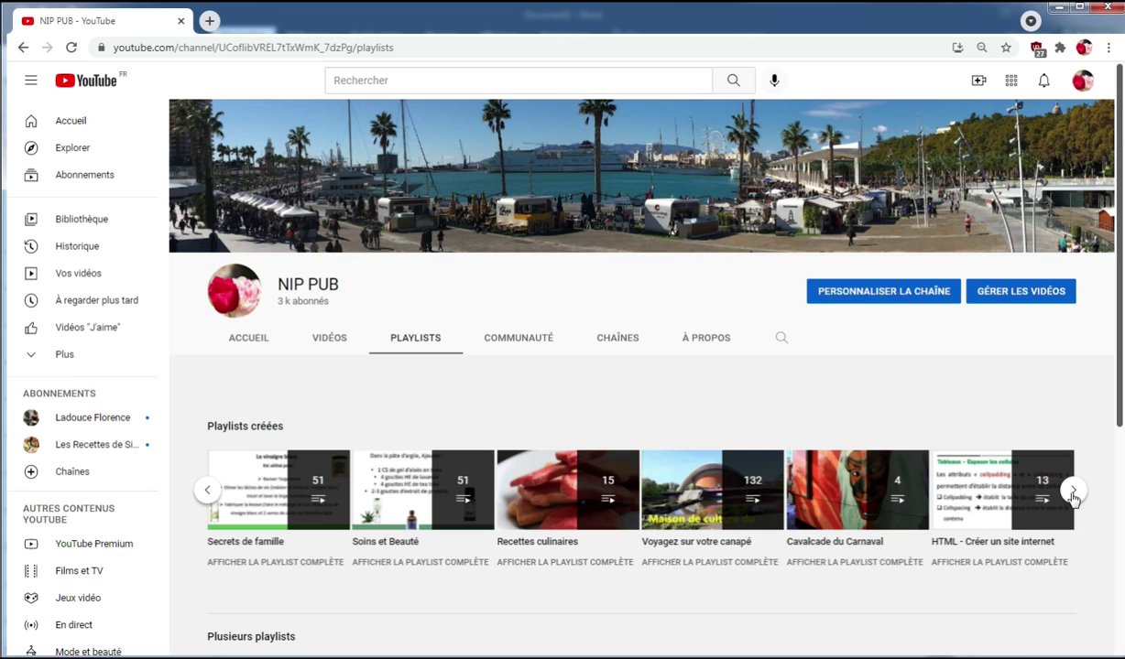
{"action": "left_click", "coordinate": [1072, 495]}
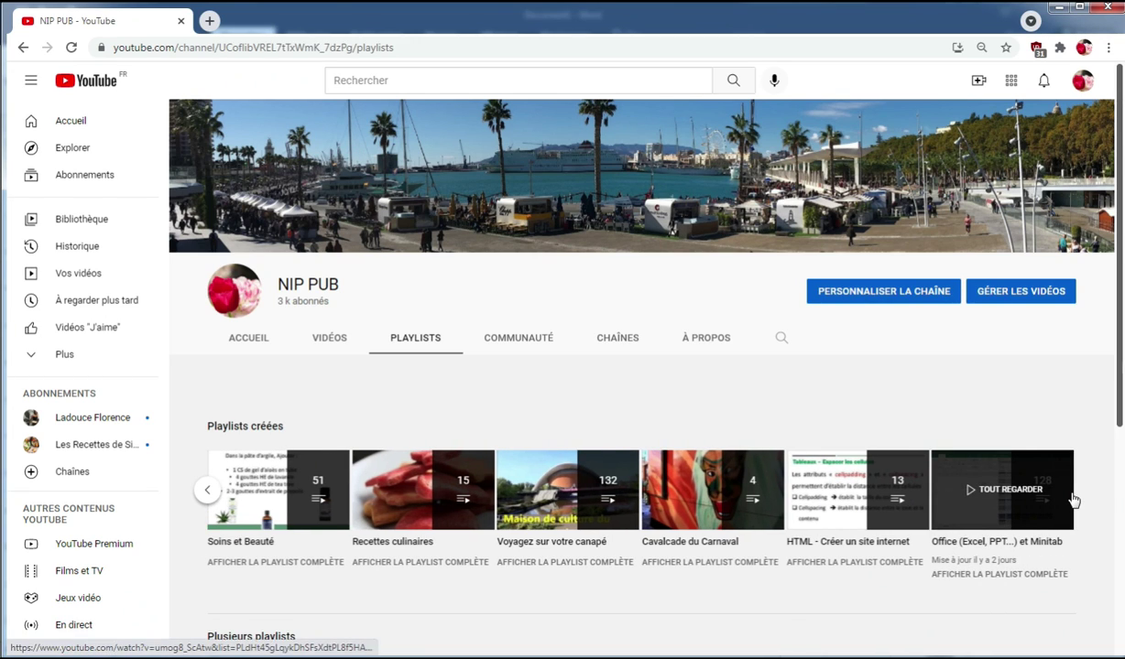
{"action": "scroll", "coordinate": [1073, 500], "scroll_direction": "down", "scroll_amount": 3}
{"action": "scroll", "coordinate": [1071, 497], "scroll_direction": "down", "scroll_amount": 1}
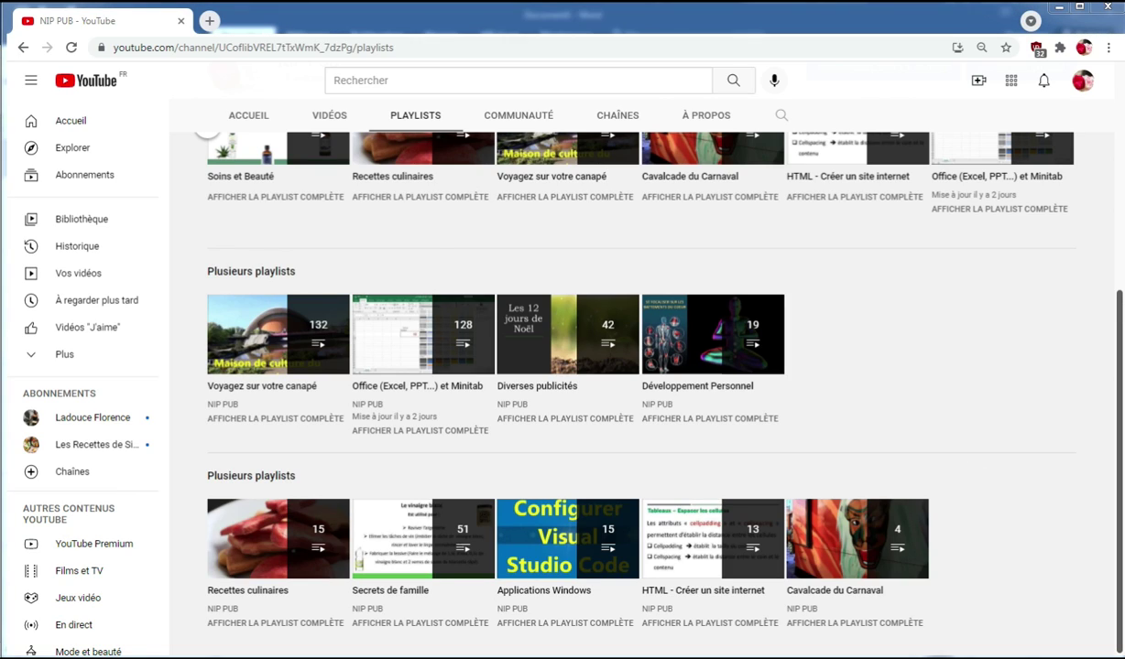
{"action": "left_click", "coordinate": [265, 534]}
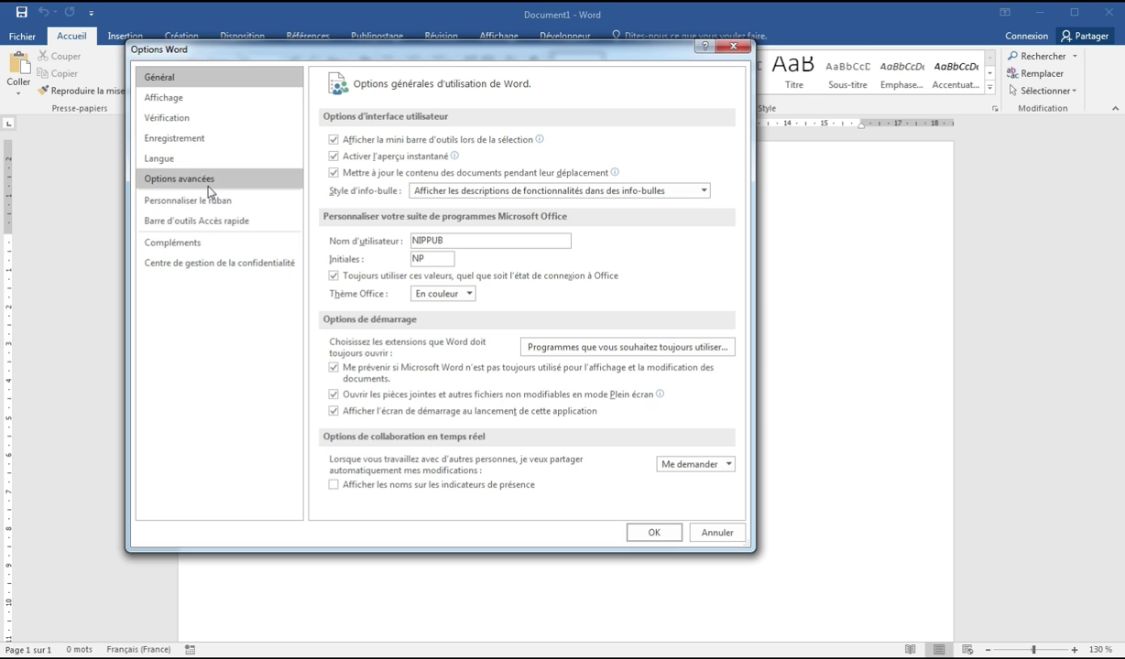
- Review Word's advanced options as far as the Afficher and Impression sections, and leave the options unchanged
{"action": "left_click", "coordinate": [196, 179]}
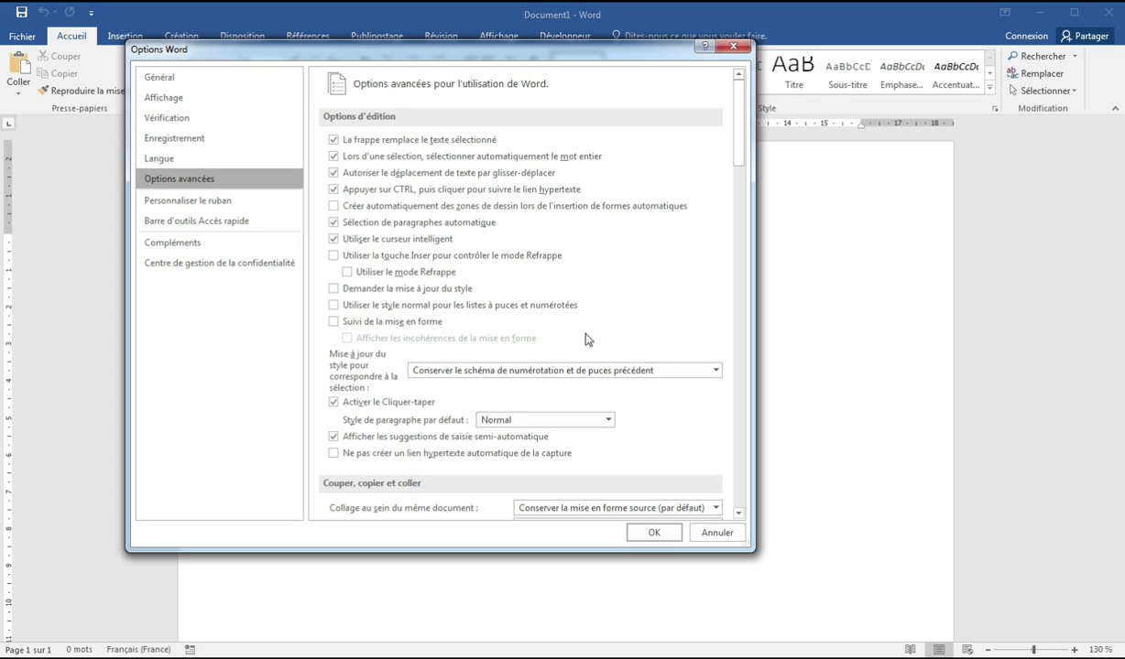
{"action": "scroll", "coordinate": [586, 341], "scroll_direction": "down", "scroll_amount": 10}
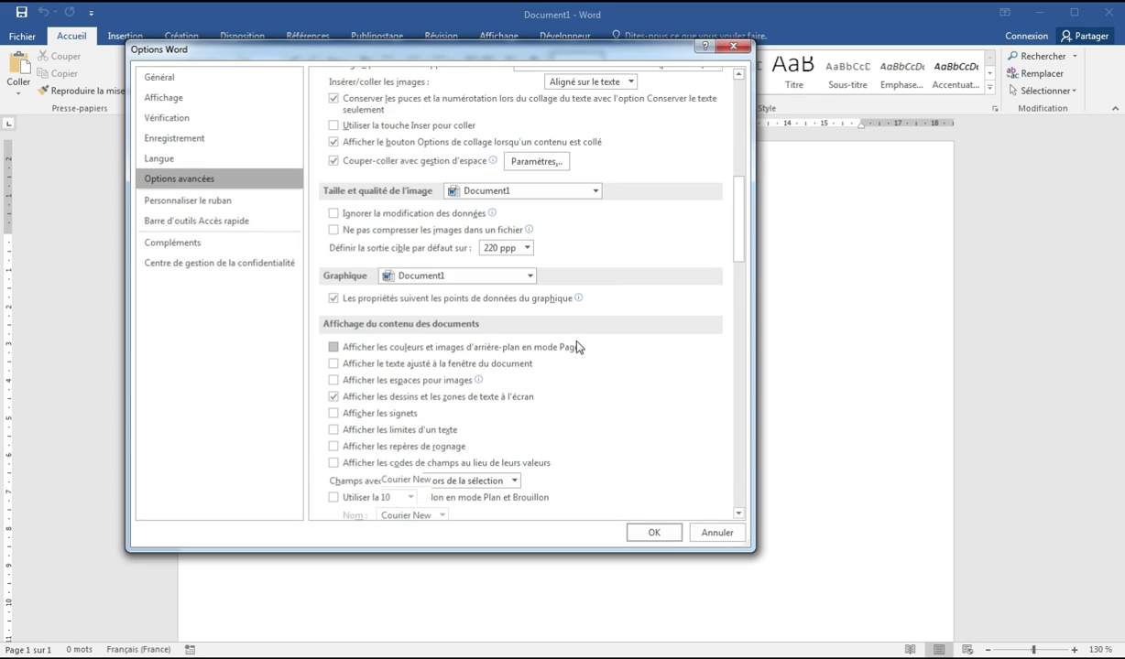
{"action": "scroll", "coordinate": [577, 346], "scroll_direction": "down", "scroll_amount": 10}
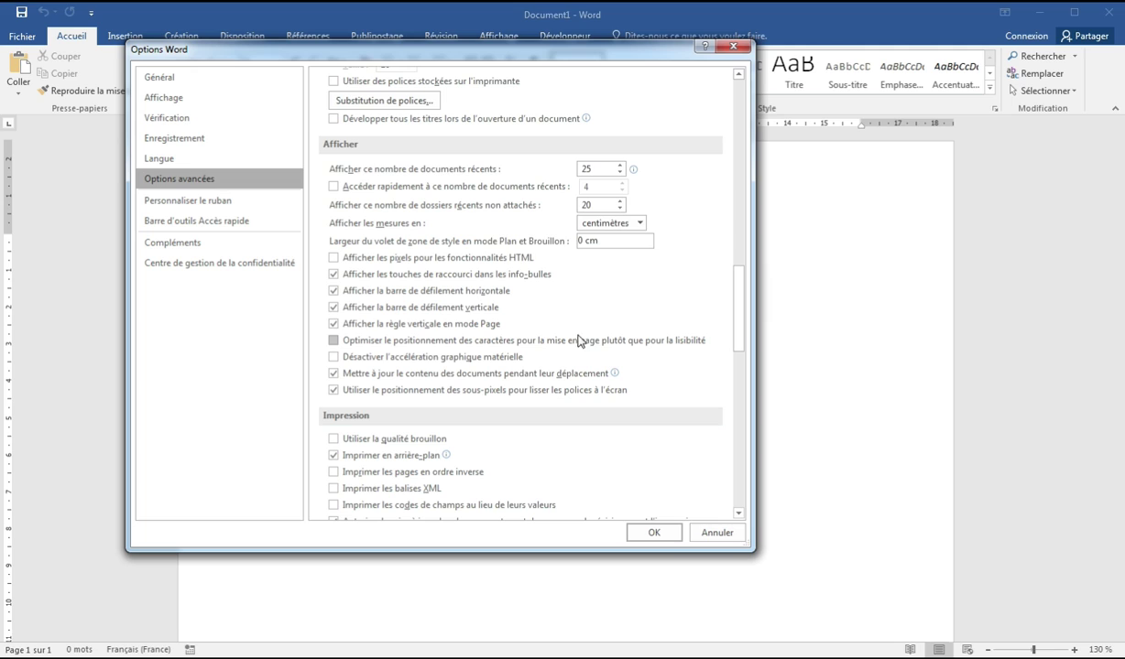
{"action": "key", "text": "Escape"}
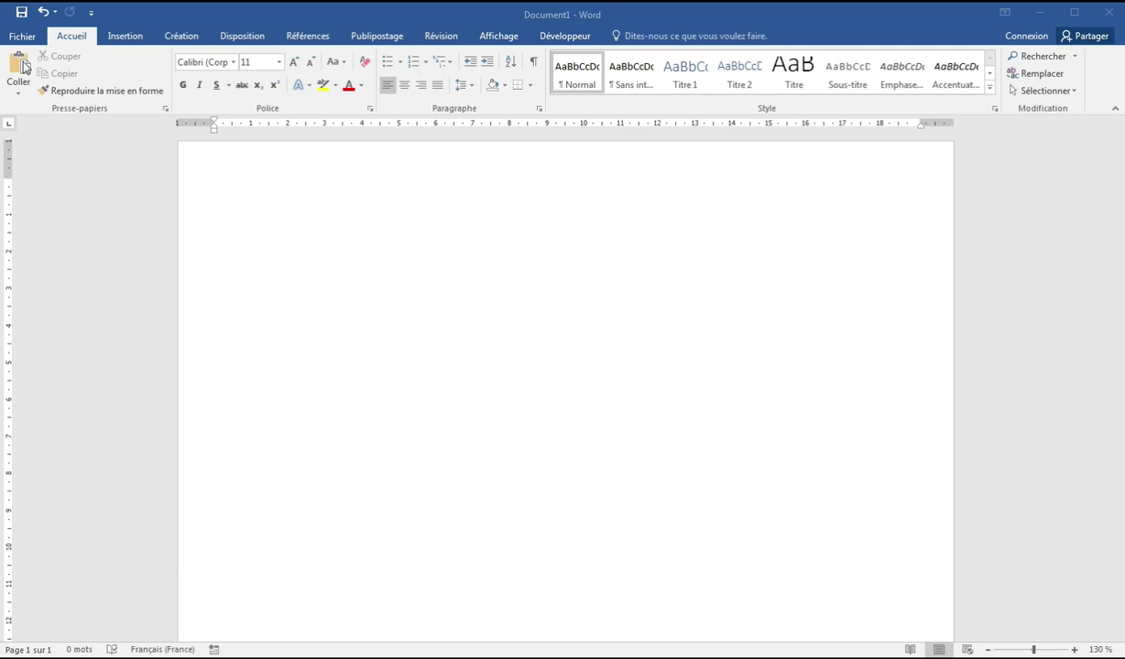
{"action": "left_click", "coordinate": [20, 37]}
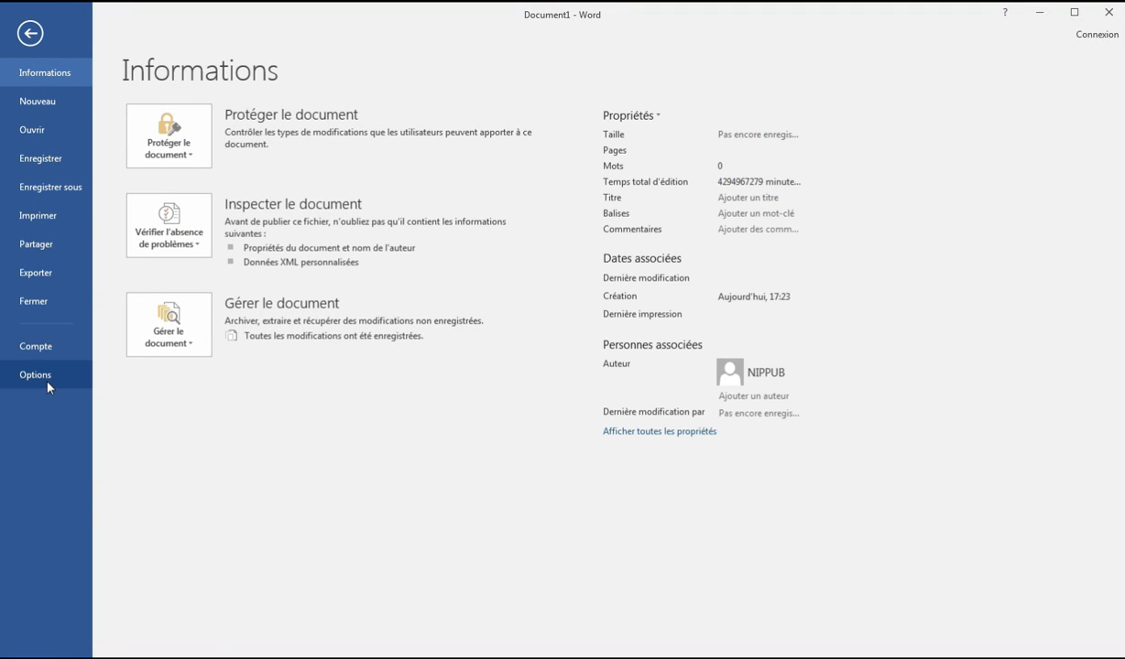
{"action": "left_click", "coordinate": [46, 376]}
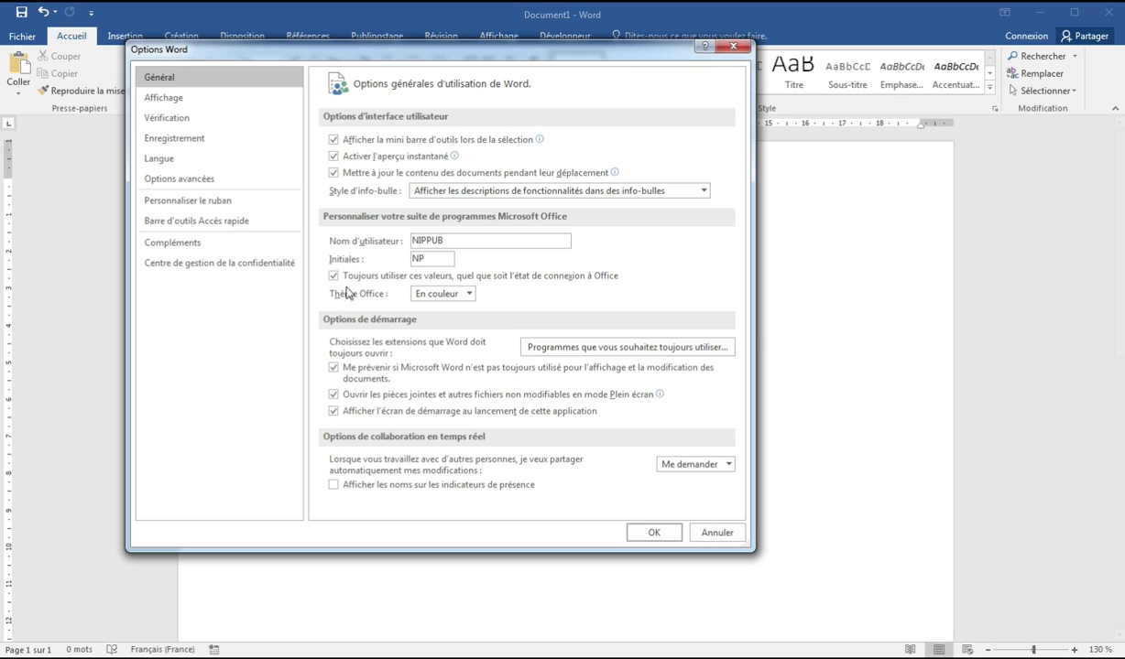
{"action": "left_click", "coordinate": [733, 46]}
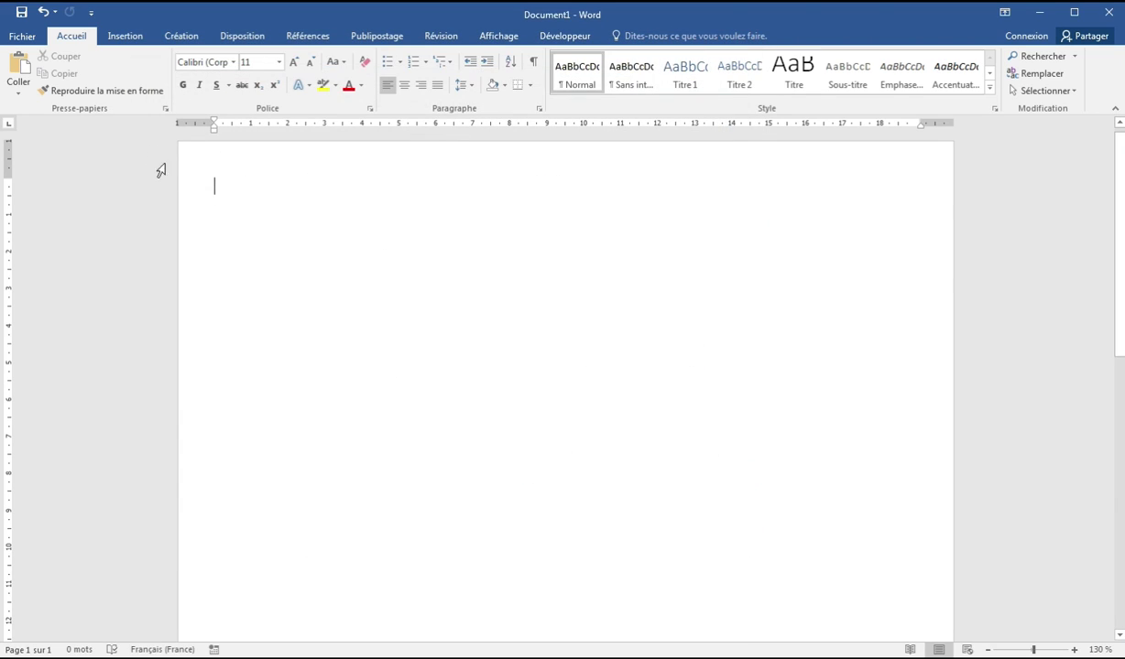
- Check the measurement units offered for Afficher les mesures en in Word's advanced options, and leave the options
{"action": "left_click", "coordinate": [22, 36]}
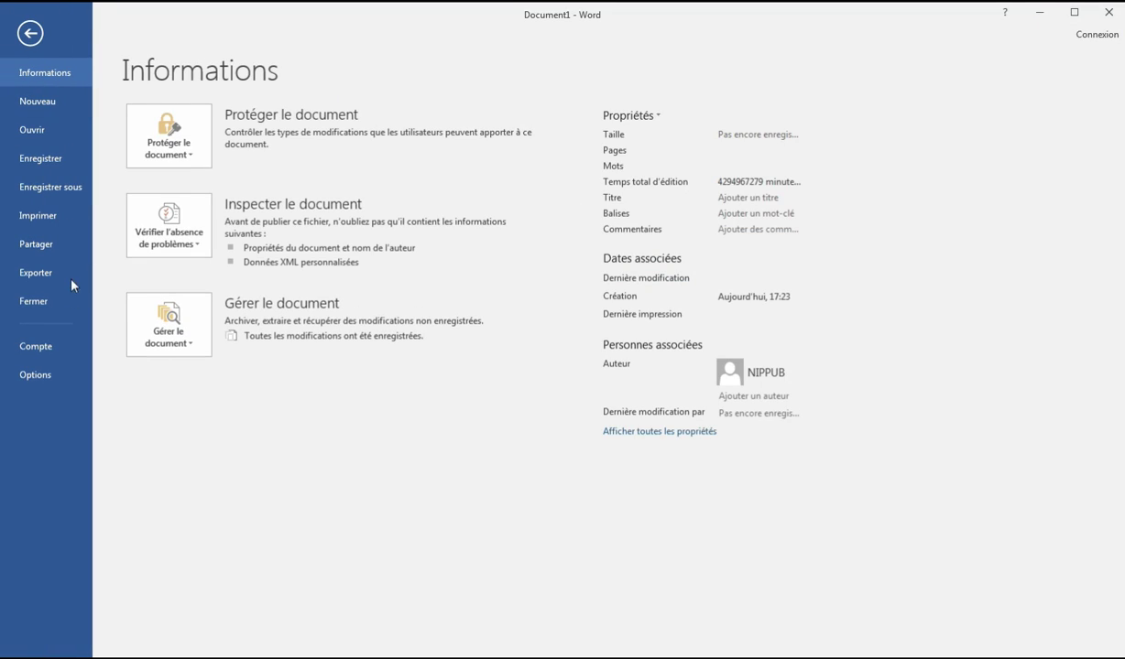
{"action": "left_click", "coordinate": [51, 383]}
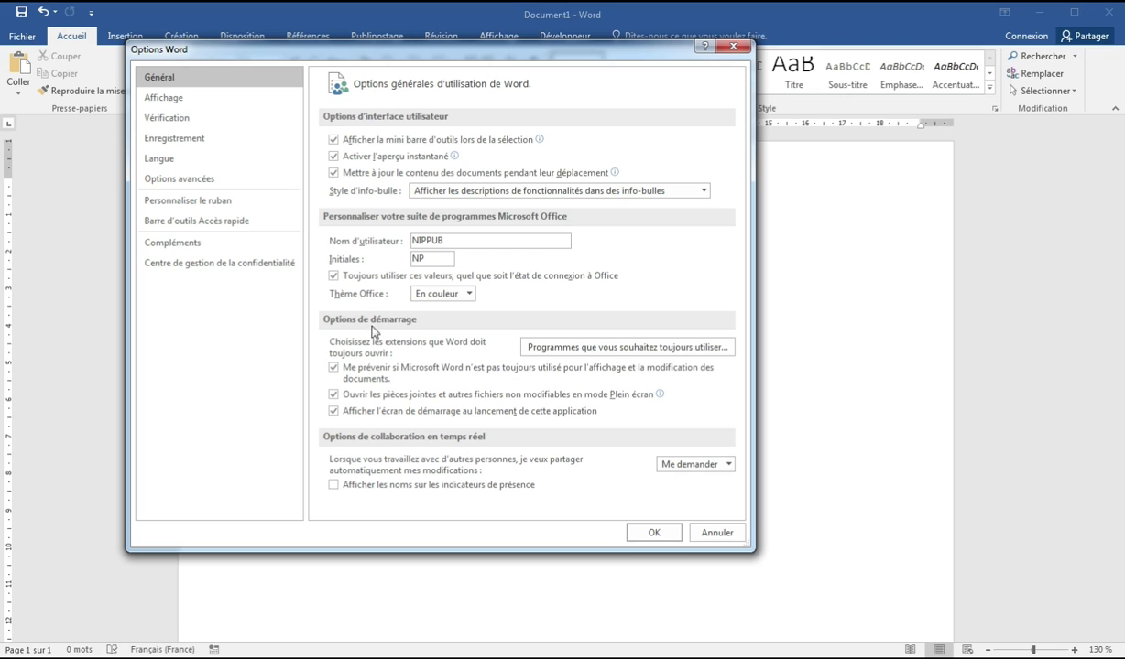
{"action": "left_click", "coordinate": [214, 187]}
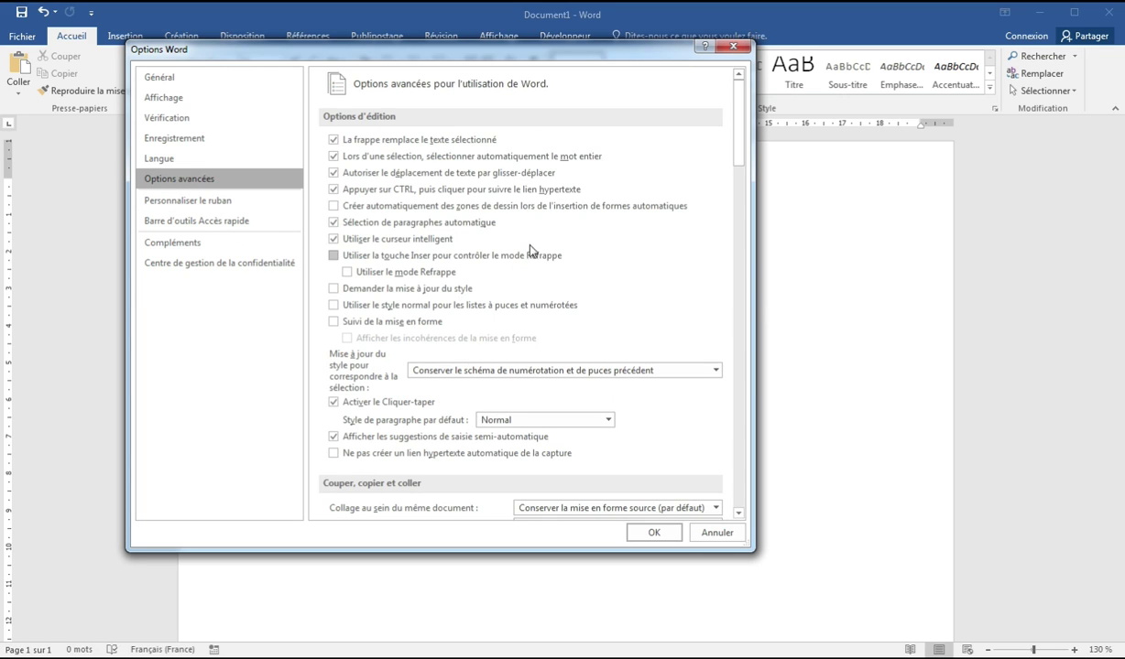
{"action": "scroll", "coordinate": [403, 242], "scroll_direction": "down", "scroll_amount": 15}
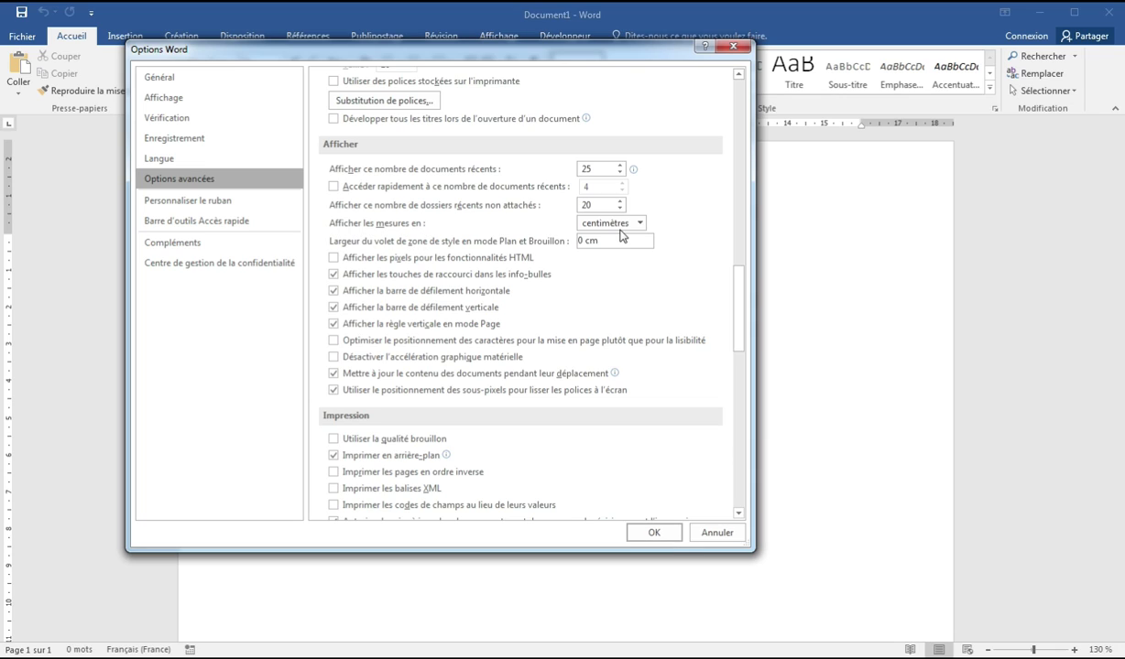
{"action": "left_click", "coordinate": [640, 224]}
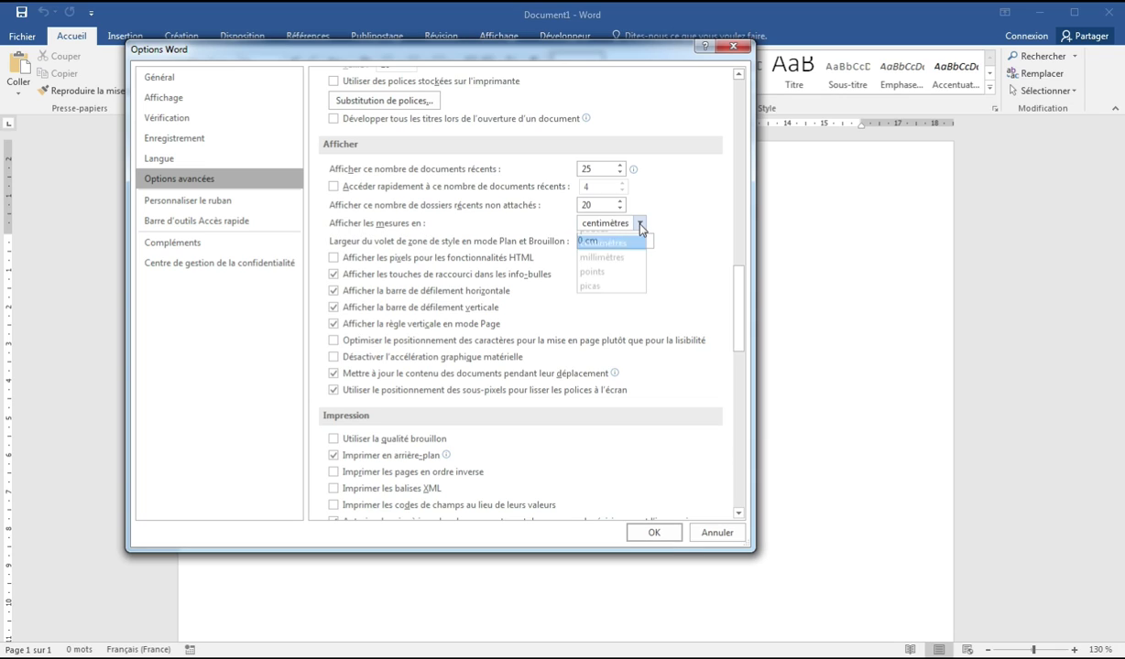
{"action": "left_click", "coordinate": [640, 225]}
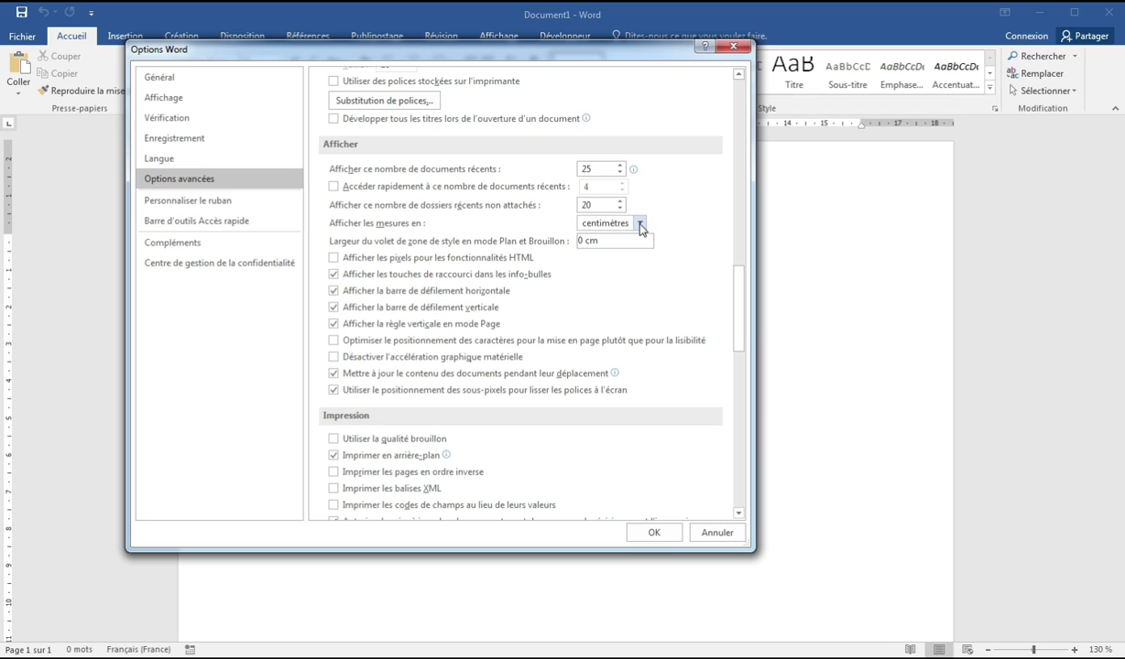
{"action": "left_click", "coordinate": [733, 47]}
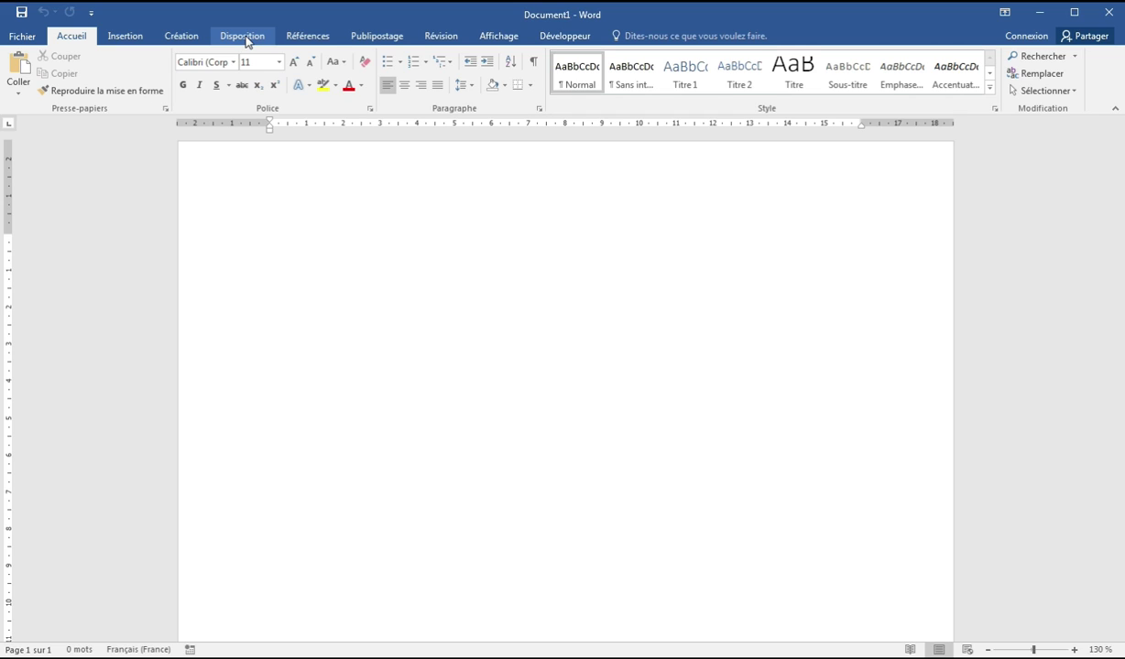
- Open the custom margins settings and set the multiple pages display to Pages en vis-à-vis
{"action": "left_click", "coordinate": [244, 37]}
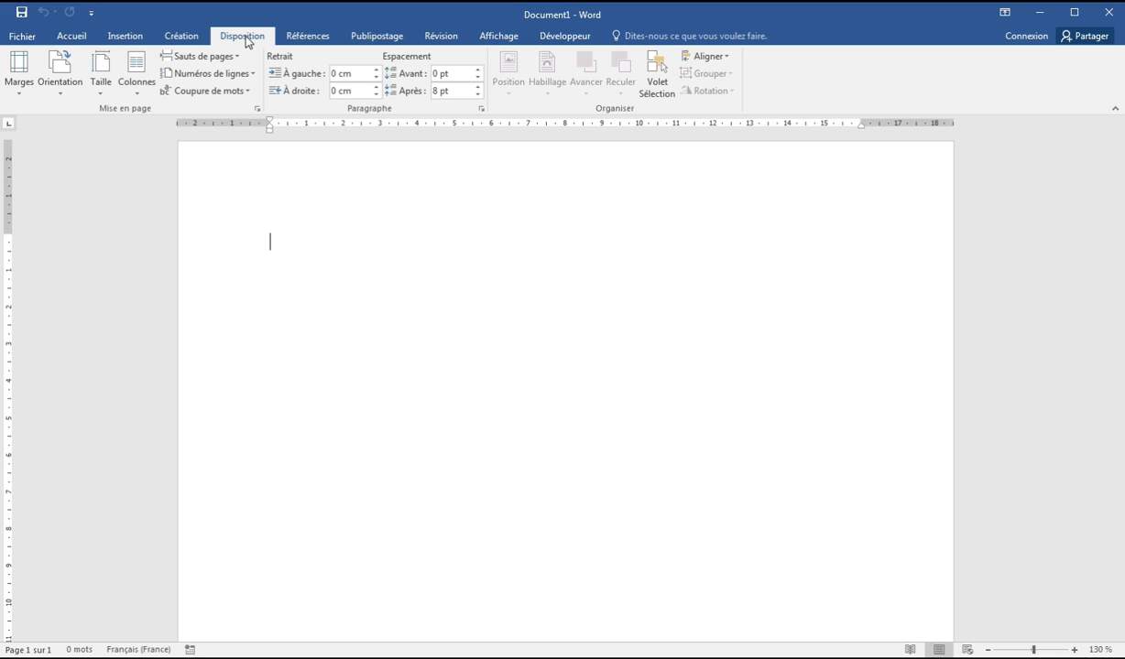
{"action": "left_click", "coordinate": [21, 99]}
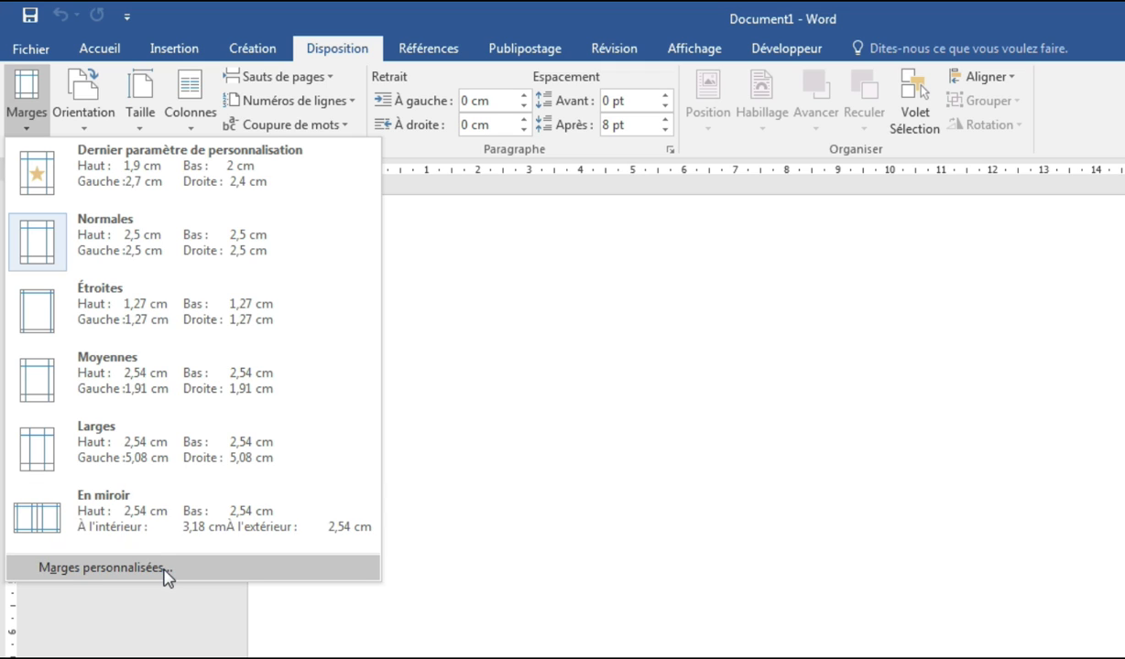
{"action": "left_click", "coordinate": [165, 568]}
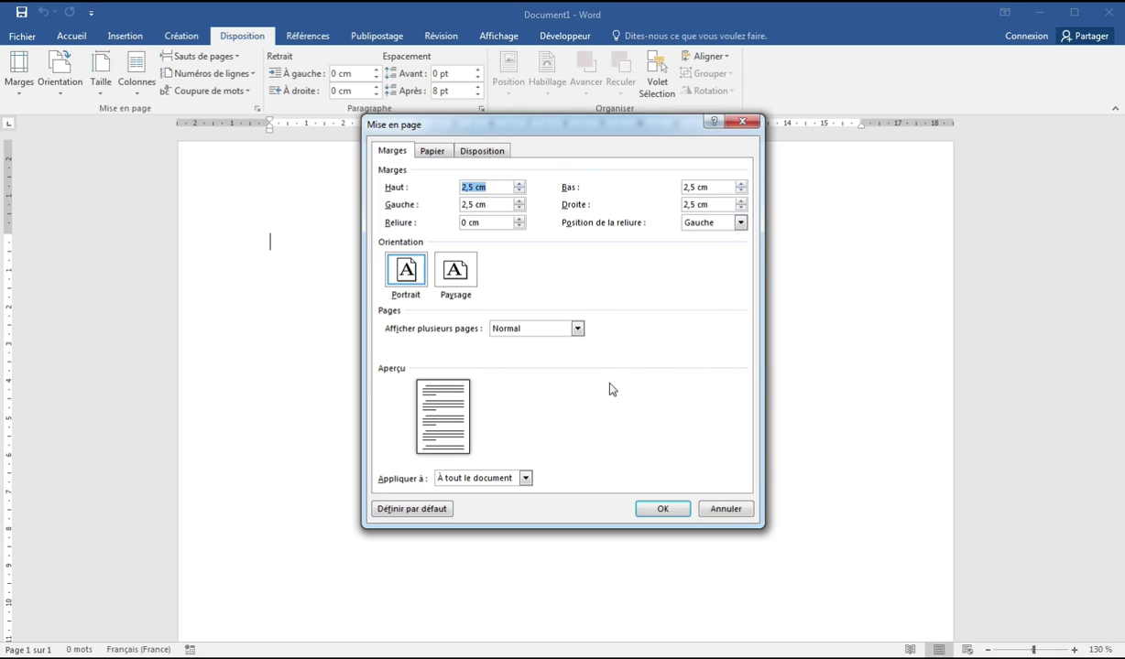
{"action": "left_click", "coordinate": [577, 328]}
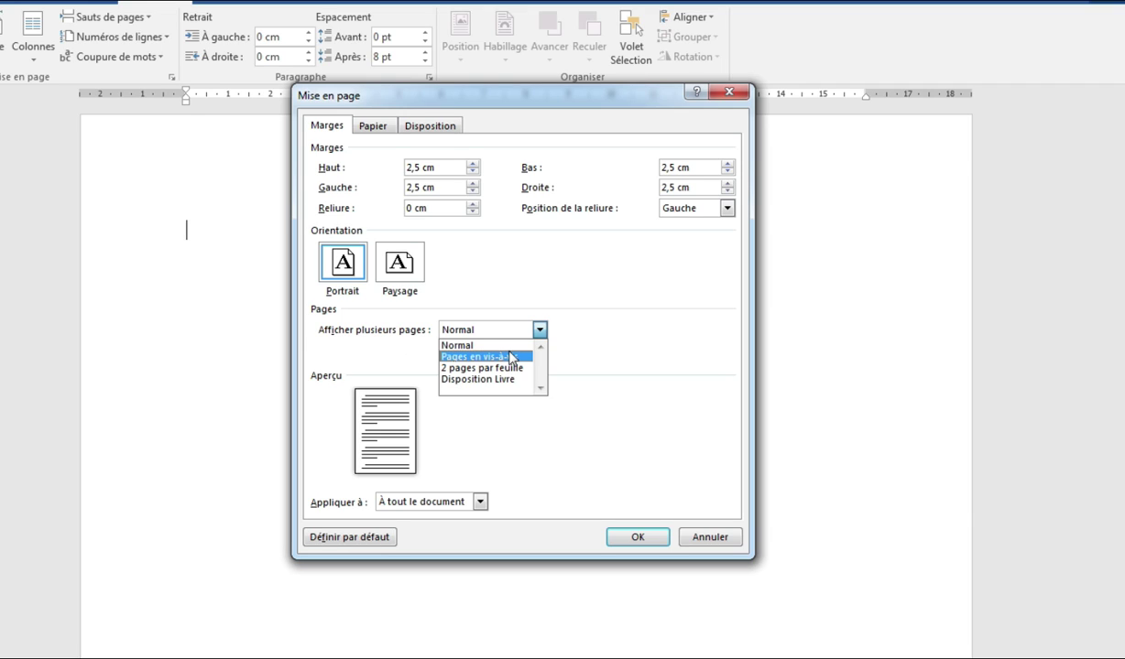
{"action": "left_click", "coordinate": [510, 356]}
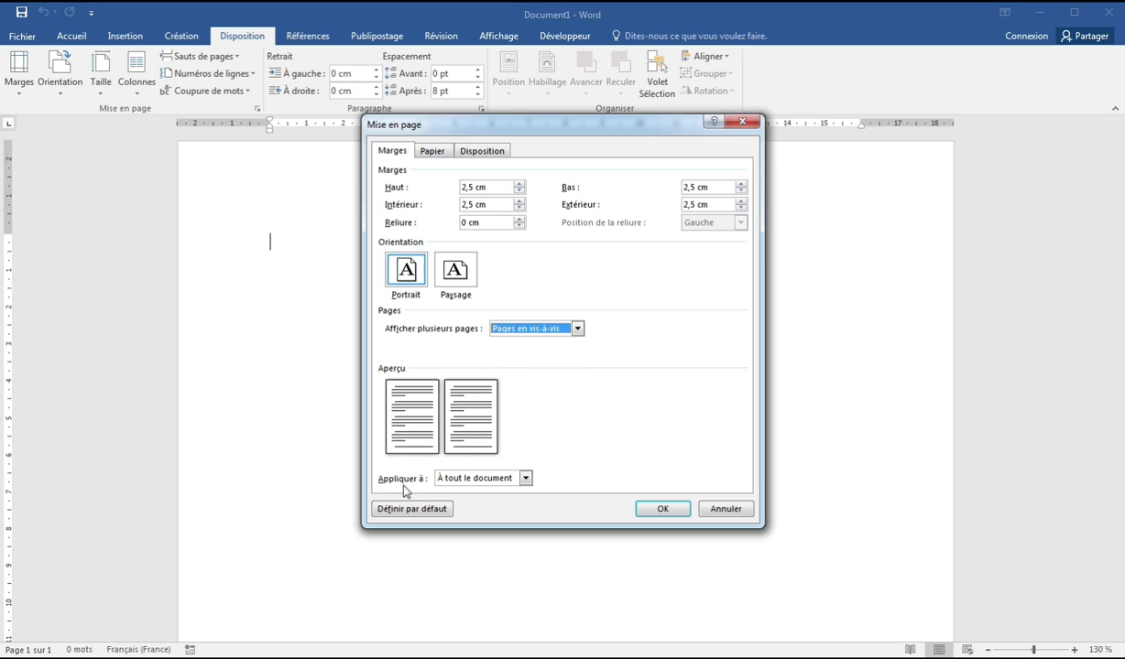
- Examine the Appliquer à choices and the individual margin values in the page setup, and leave it without applying
{"action": "left_click", "coordinate": [526, 478]}
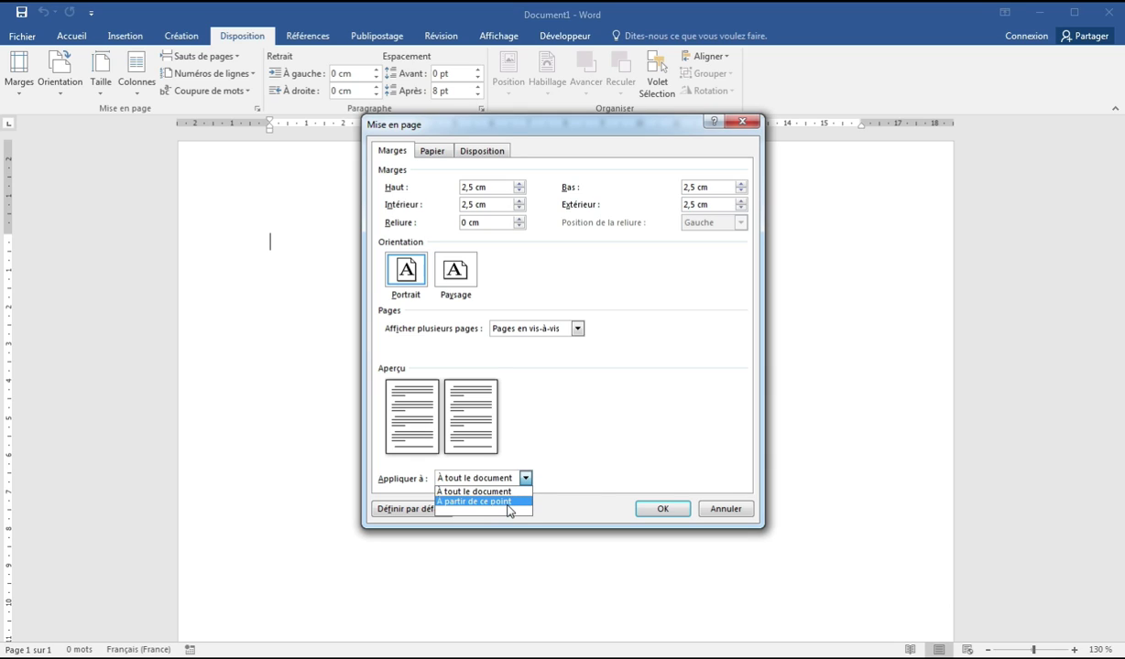
{"action": "left_click", "coordinate": [524, 259]}
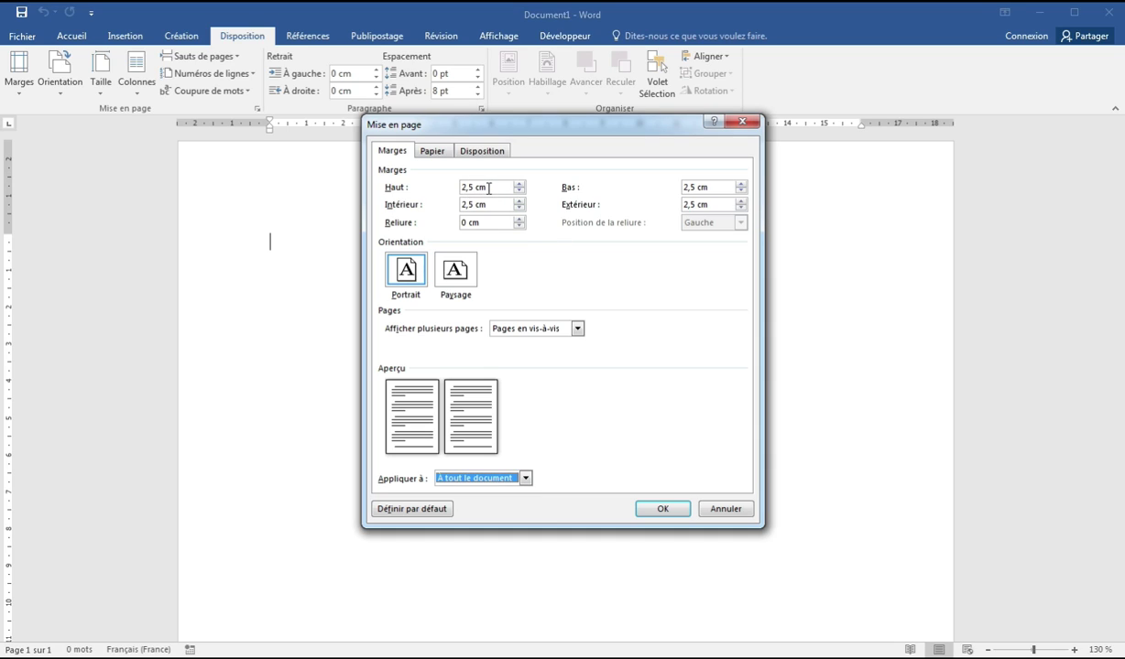
{"action": "left_click_drag", "start_coordinate": [492, 186], "coordinate": [427, 186]}
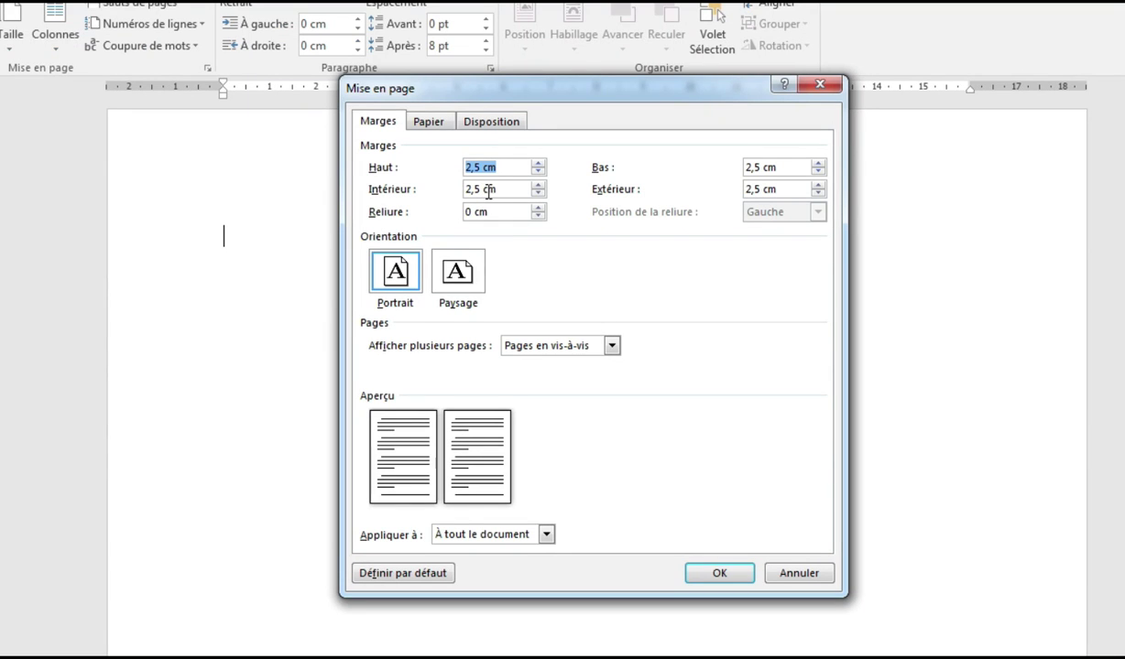
{"action": "left_click_drag", "start_coordinate": [489, 205], "coordinate": [456, 205]}
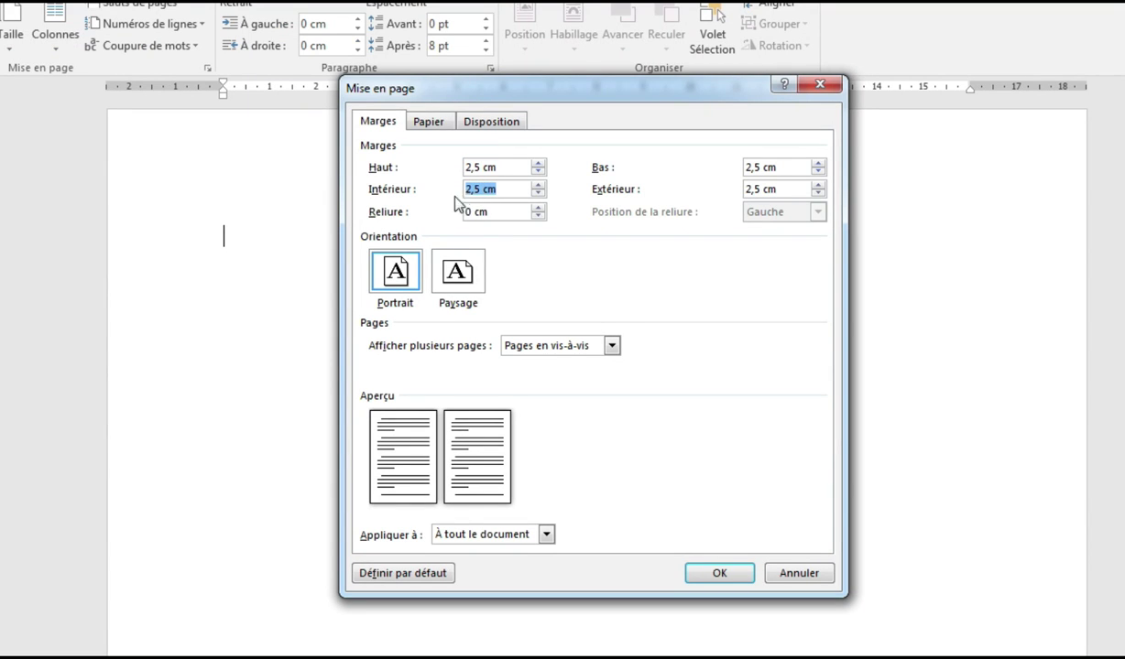
{"action": "left_click_drag", "start_coordinate": [803, 190], "coordinate": [683, 164]}
{"action": "left_click_drag", "start_coordinate": [480, 165], "coordinate": [436, 165]}
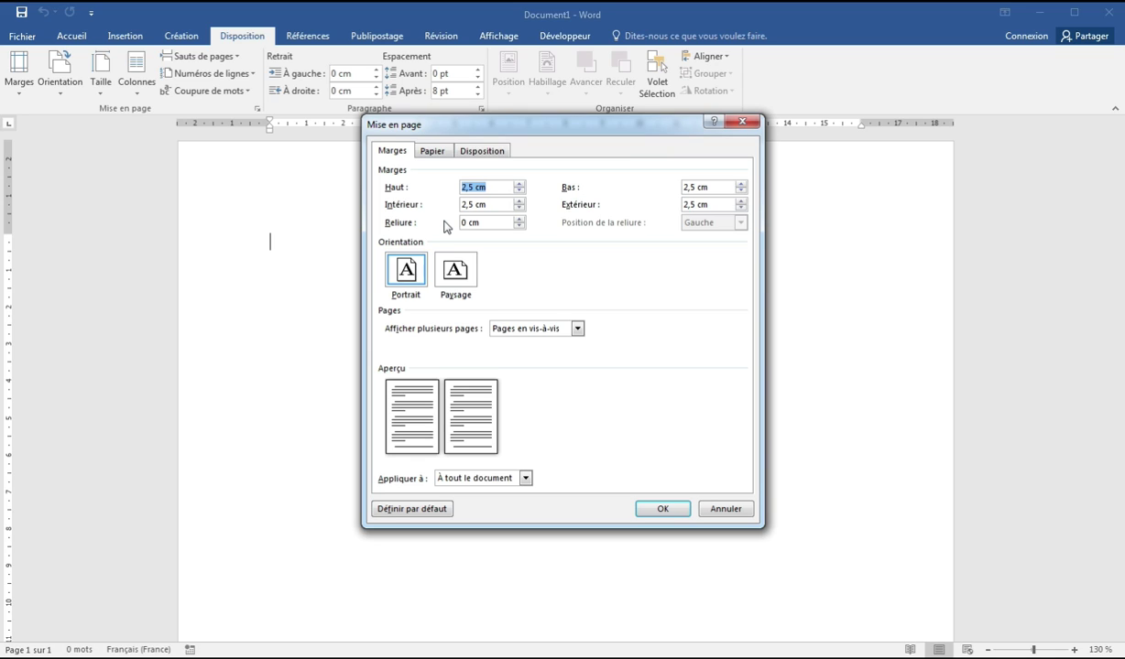
{"action": "left_click", "coordinate": [741, 121]}
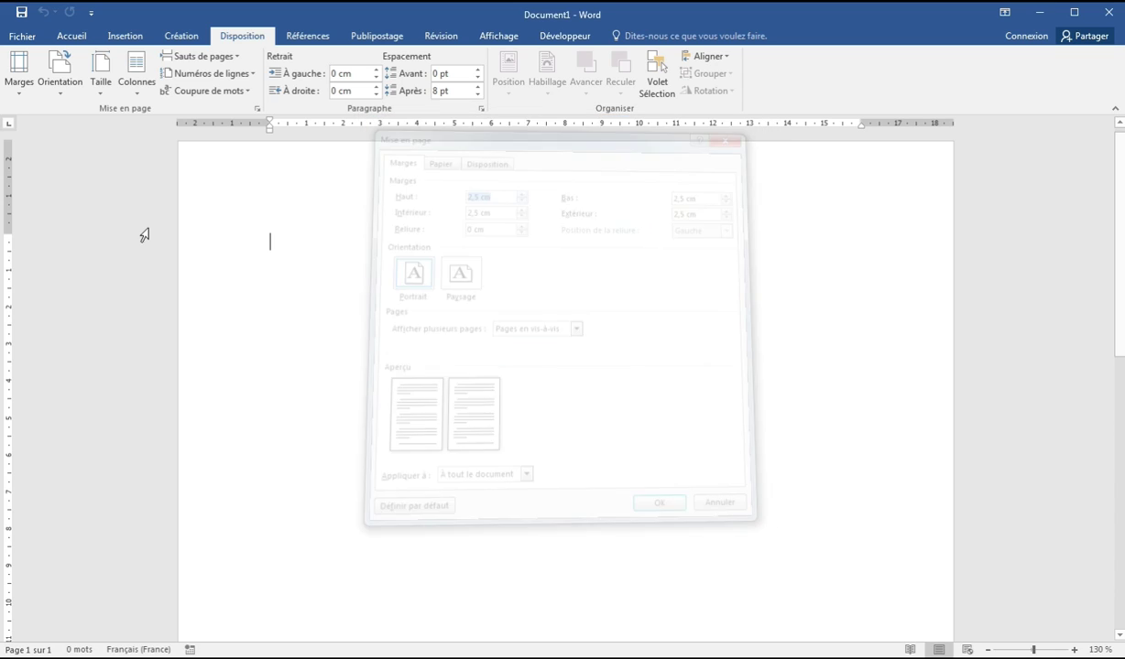
- Apply the Étroites margin preset (1,27 cm on all sides) and check the margin limits on the ruler
{"action": "left_click", "coordinate": [22, 87]}
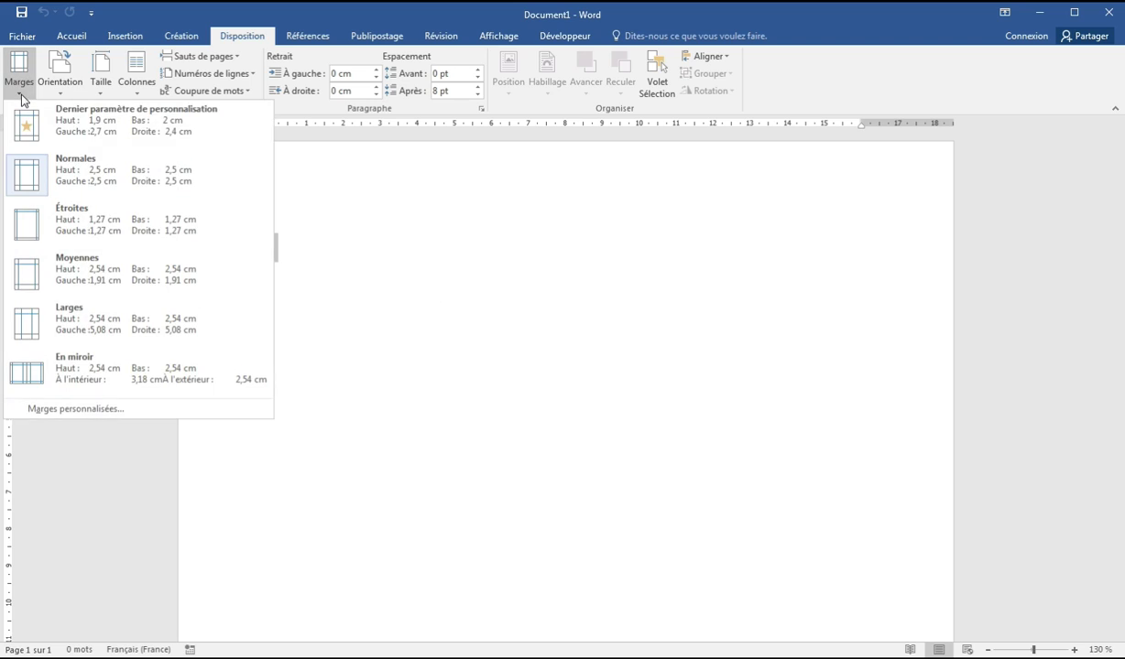
{"action": "left_click", "coordinate": [102, 209]}
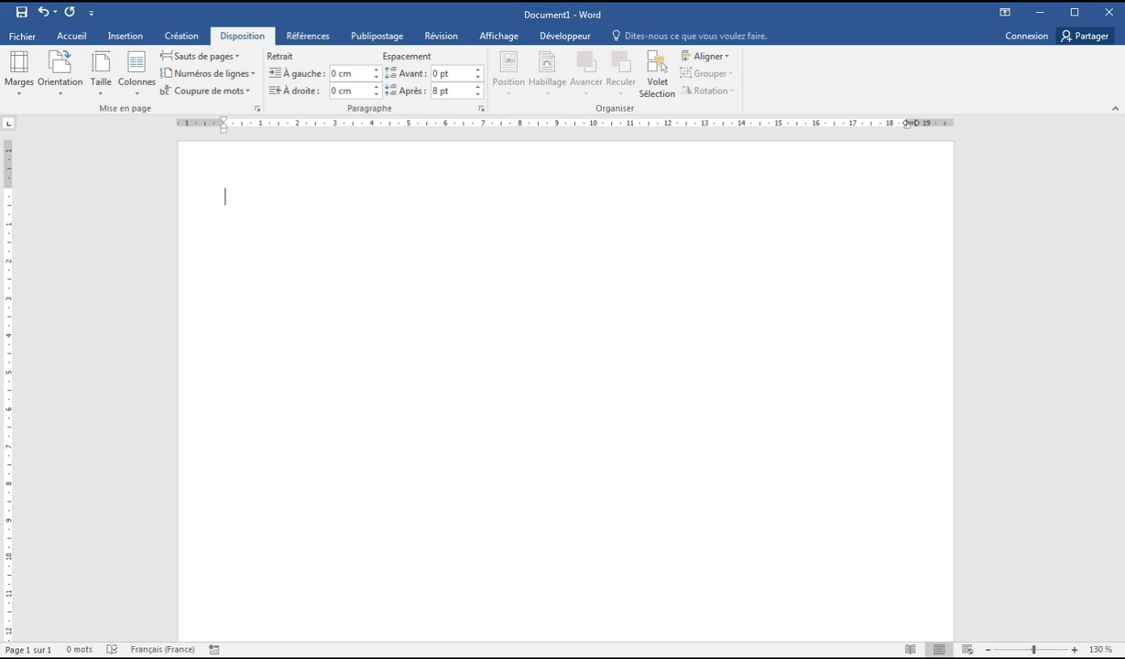
{"action": "left_click_drag", "start_coordinate": [907, 123], "coordinate": [908, 123]}
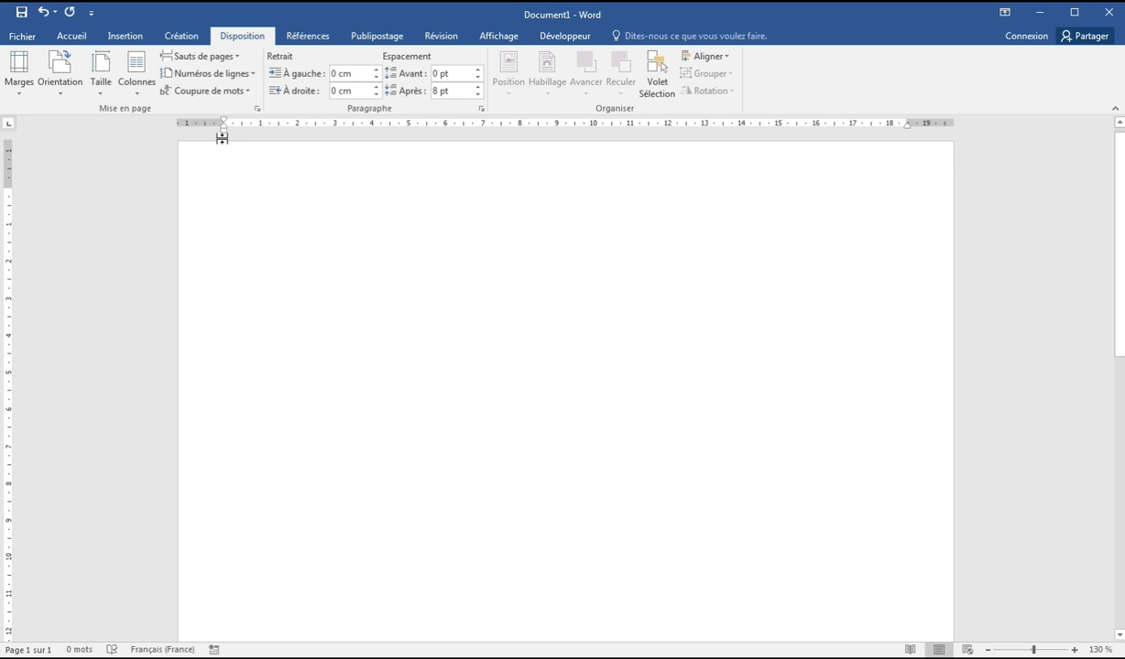
{"action": "left_click_drag", "start_coordinate": [223, 123], "coordinate": [222, 125]}
- Reduce the top and left margins to about 1 cm in the custom margins settings
{"action": "left_click", "coordinate": [19, 78]}
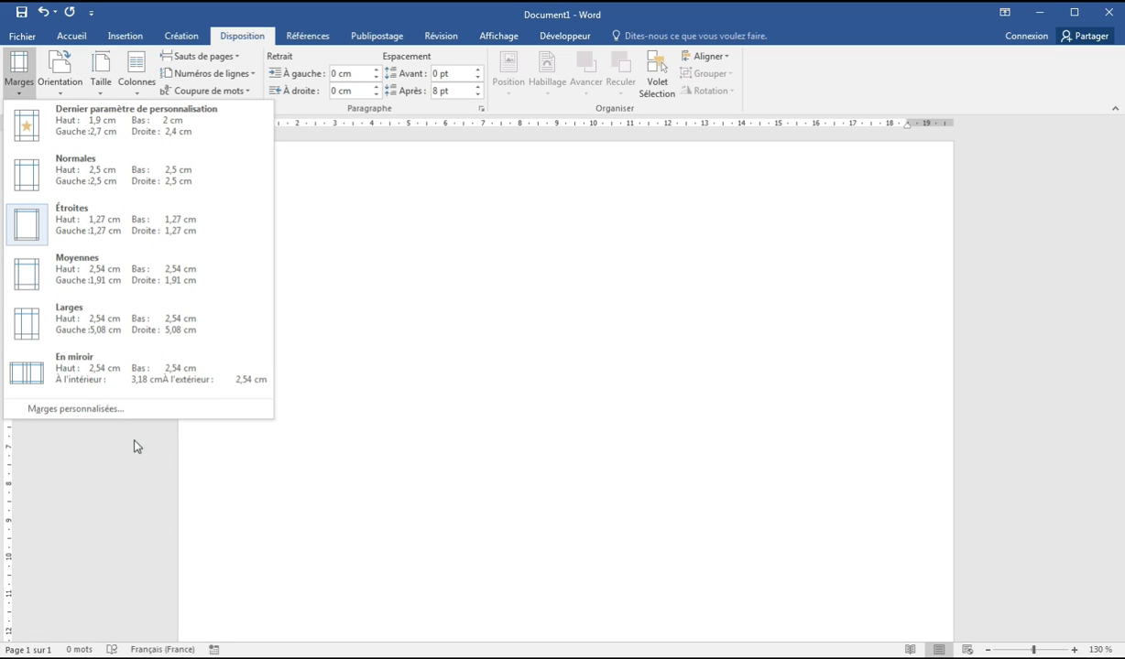
{"action": "left_click", "coordinate": [76, 408]}
{"action": "left_click", "coordinate": [518, 191]}
{"action": "left_click", "coordinate": [519, 190]}
{"action": "left_click", "coordinate": [518, 190]}
{"action": "left_click", "coordinate": [519, 209]}
{"action": "left_click", "coordinate": [519, 209]}
{"action": "left_click", "coordinate": [518, 209]}
- Reduce the right margin to about 0.9 cm, lower the bottom margin likewise, and apply the custom margins
{"action": "left_click", "coordinate": [741, 209]}
{"action": "left_click", "coordinate": [740, 208]}
{"action": "left_click", "coordinate": [741, 209]}
{"action": "left_click", "coordinate": [740, 208]}
{"action": "left_click", "coordinate": [741, 191]}
{"action": "left_click", "coordinate": [741, 191]}
{"action": "left_click", "coordinate": [740, 191]}
{"action": "left_click", "coordinate": [741, 191]}
{"action": "left_click", "coordinate": [671, 510]}
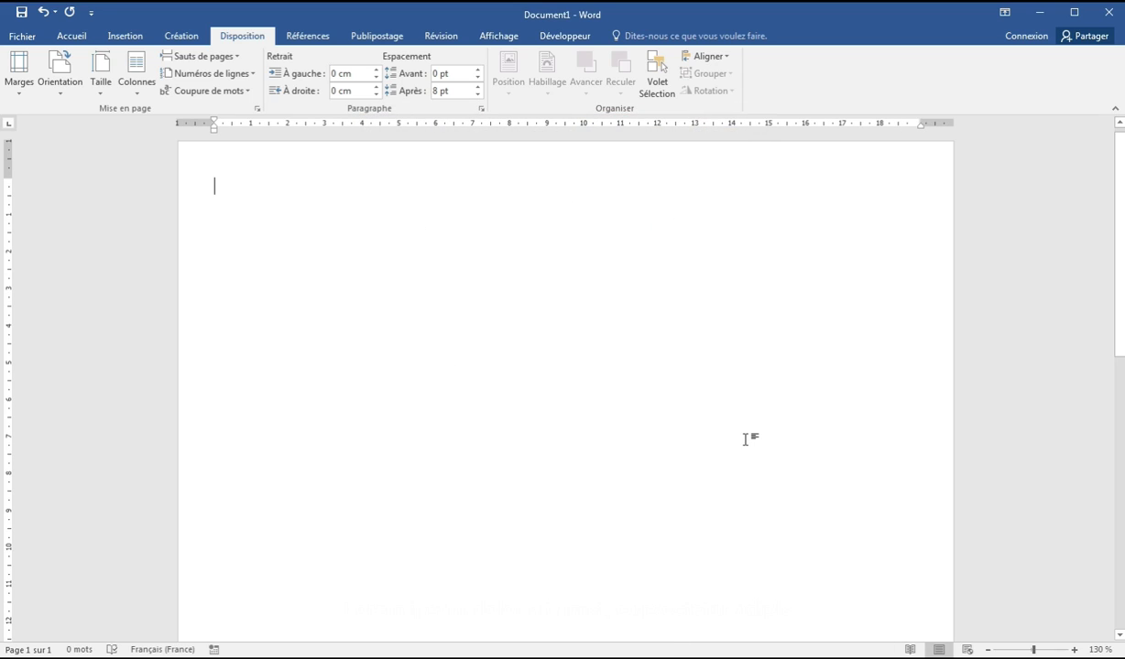